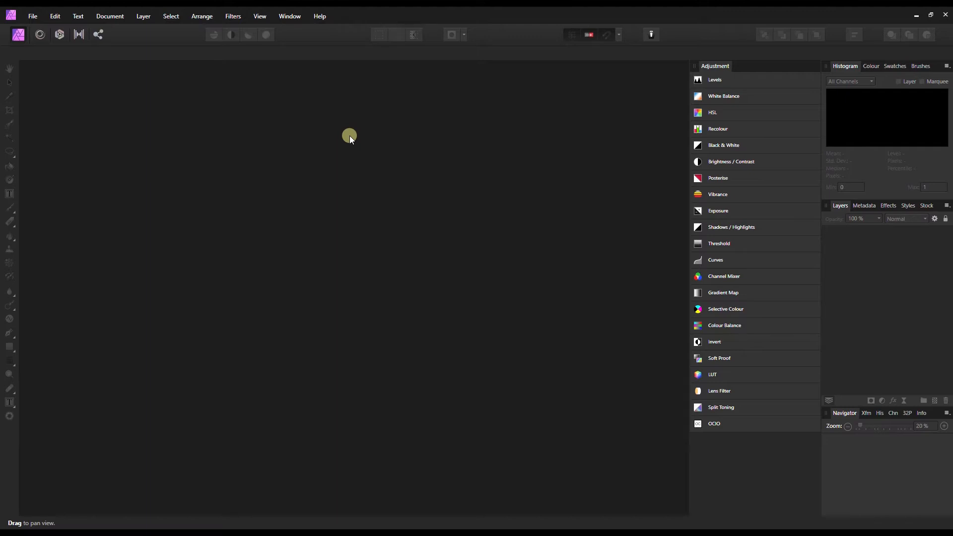
Start a new panorama and add the images TRIP4087.jpg through TRIP4091.jpg.
left_click(34, 15)
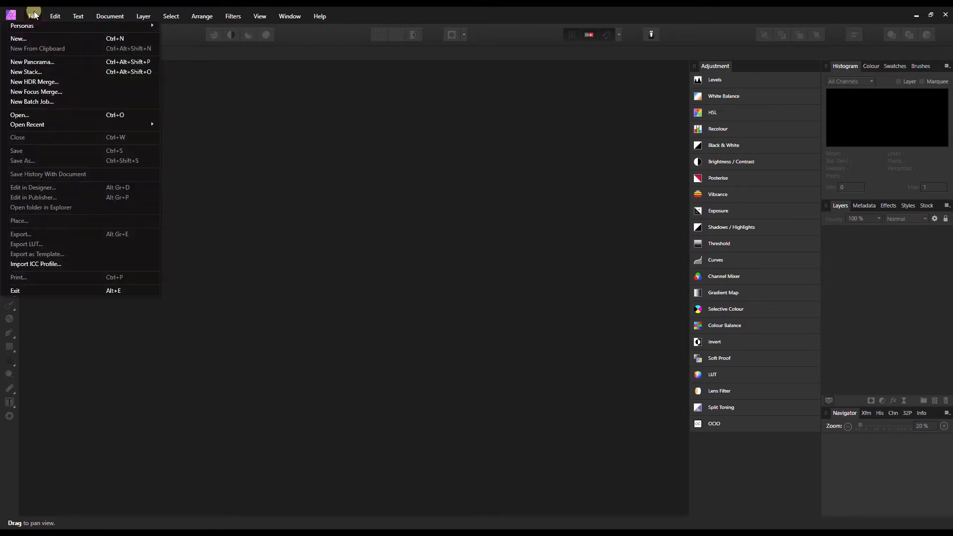
left_click(32, 64)
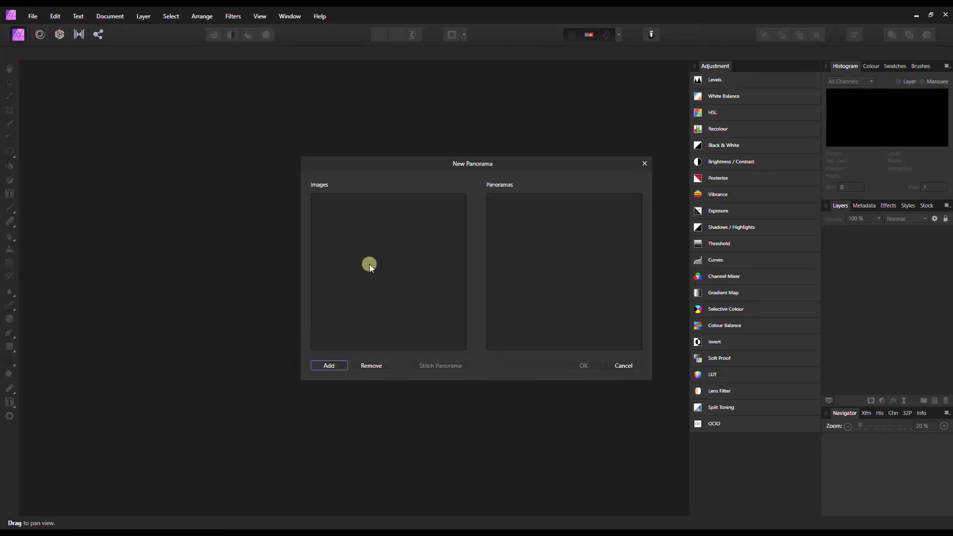
left_click(329, 365)
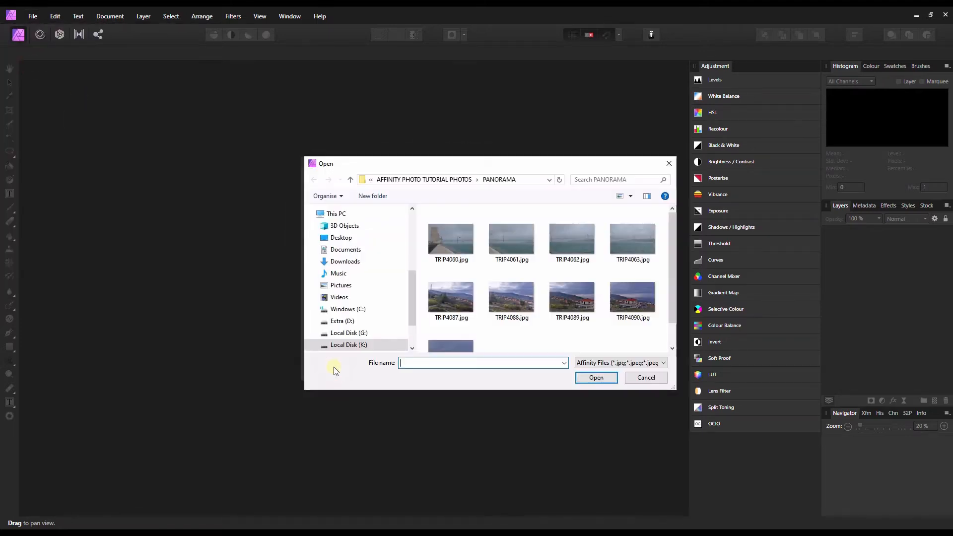
left_click(455, 308)
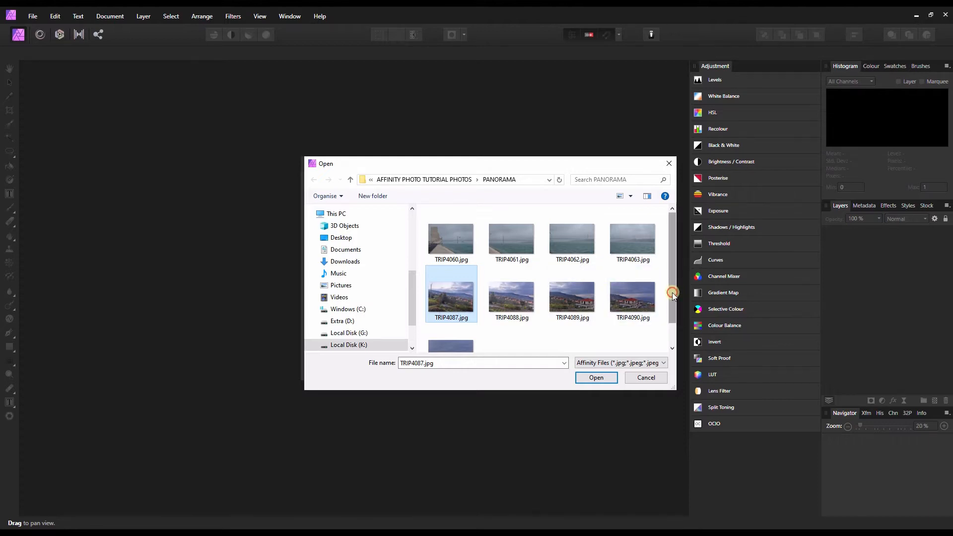
left_click_drag(673, 296, 671, 319)
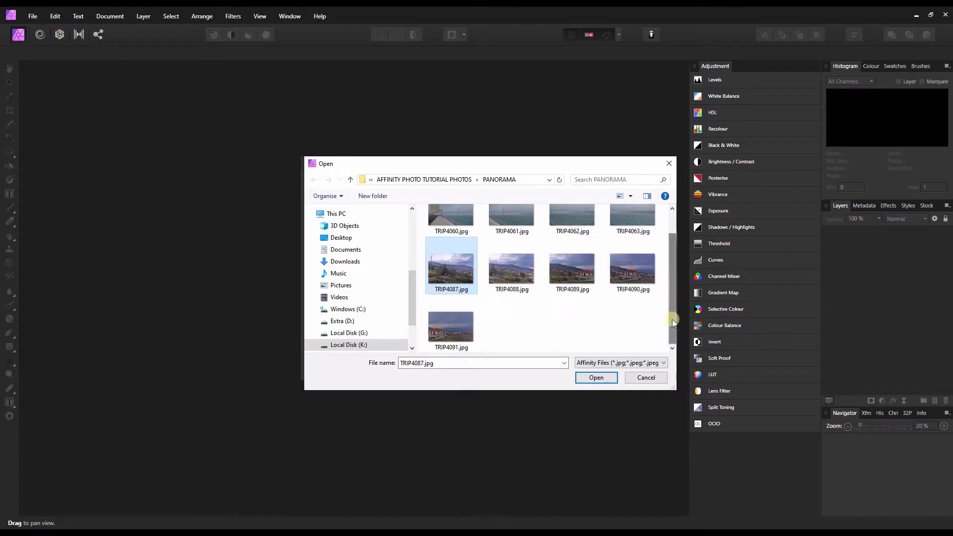
left_click(442, 335, "shift")
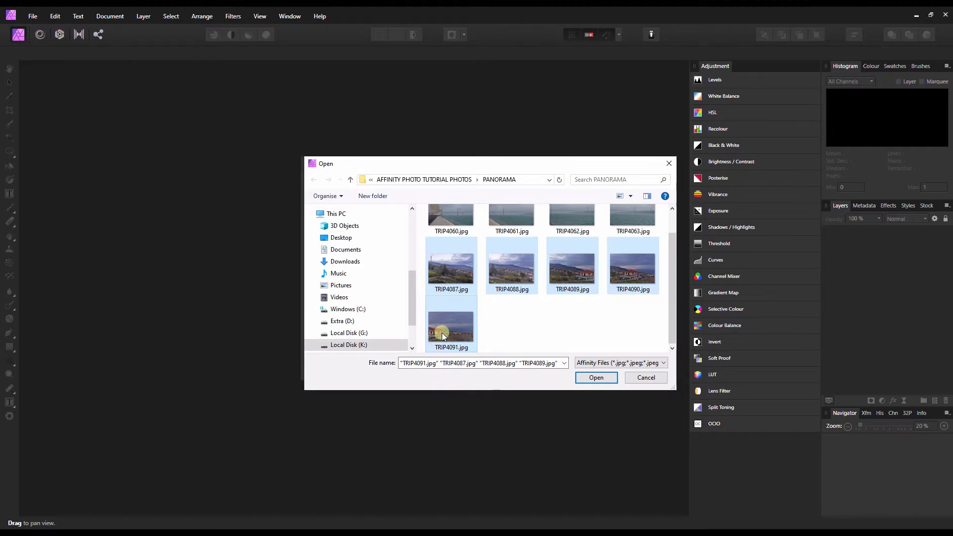
left_click(591, 381)
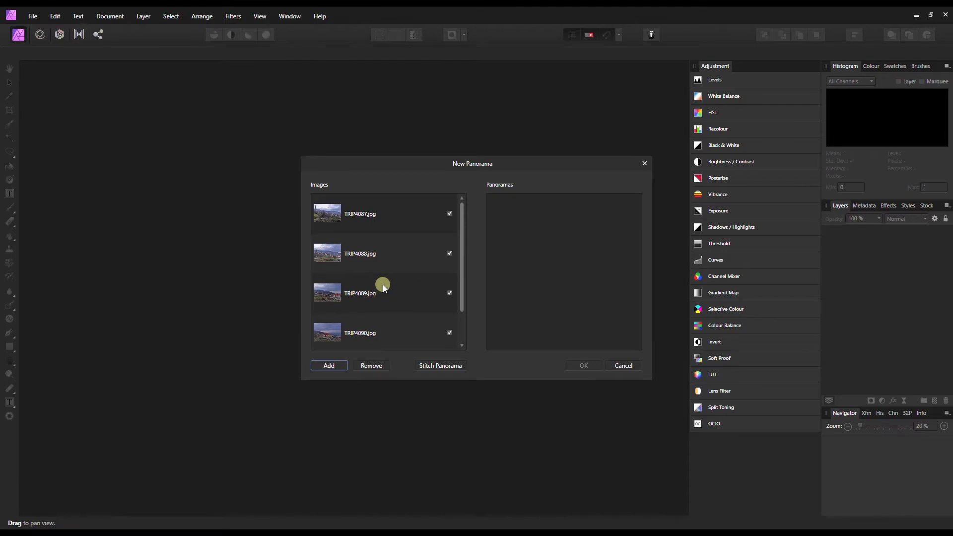
Stitch the added hillside images into a panorama, open the result and show its histogram.
left_click(426, 365)
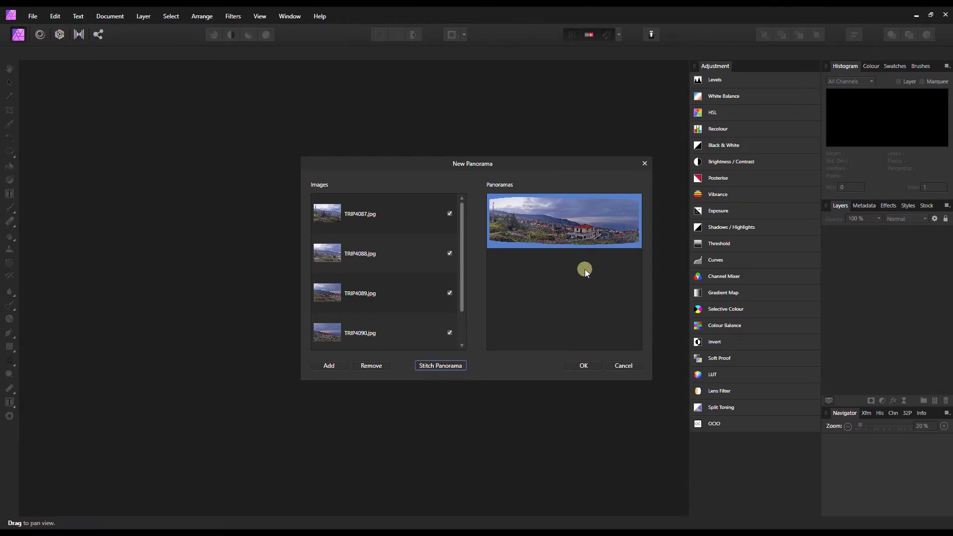
left_click(585, 365)
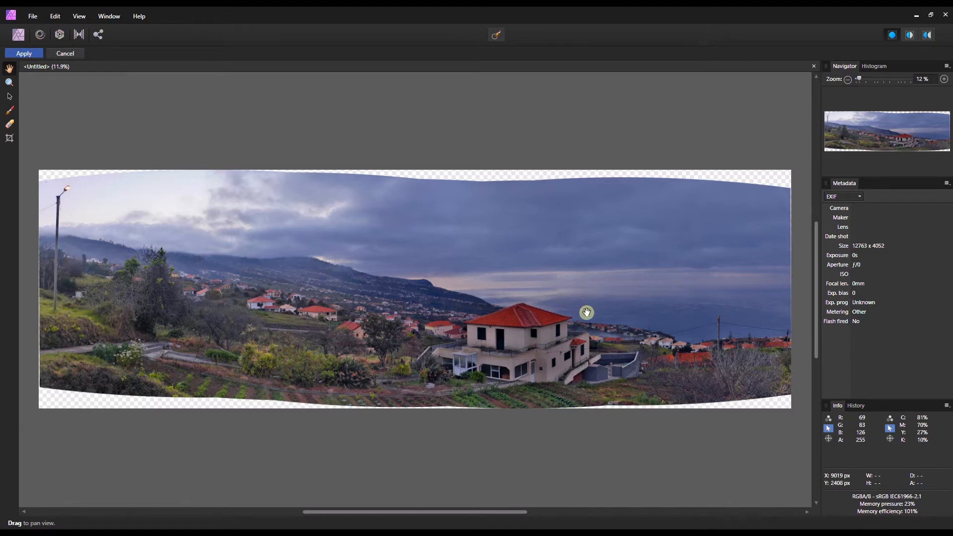
left_click(872, 66)
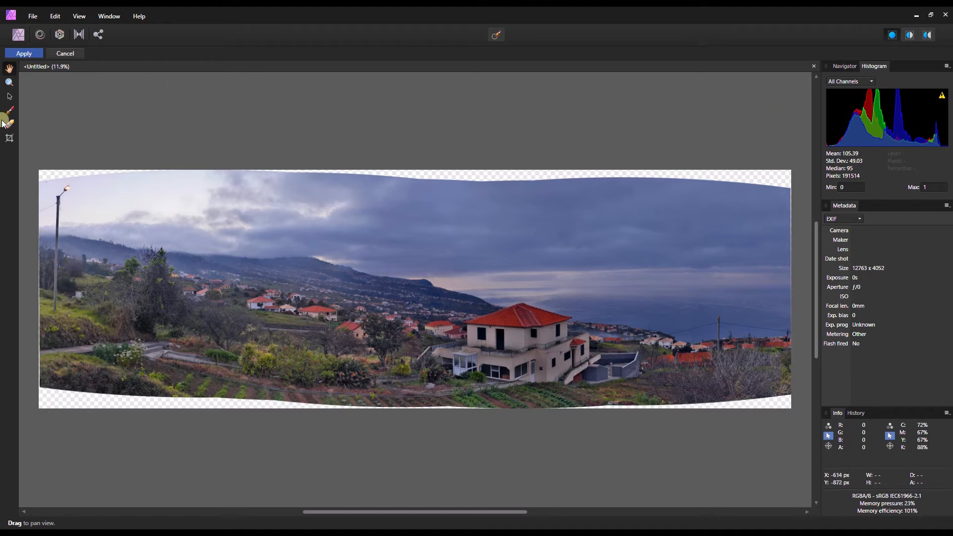
Rotate the panorama slightly counterclockwise, crop away its transparent edges to about 12536 × 3337 px and apply the panorama.
left_click(9, 138)
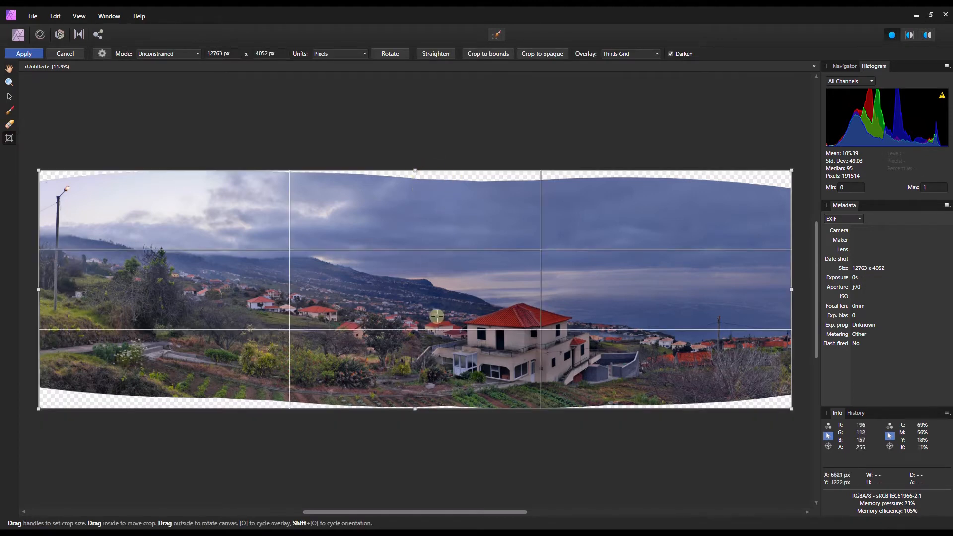
left_click_drag(414, 162, 412, 162)
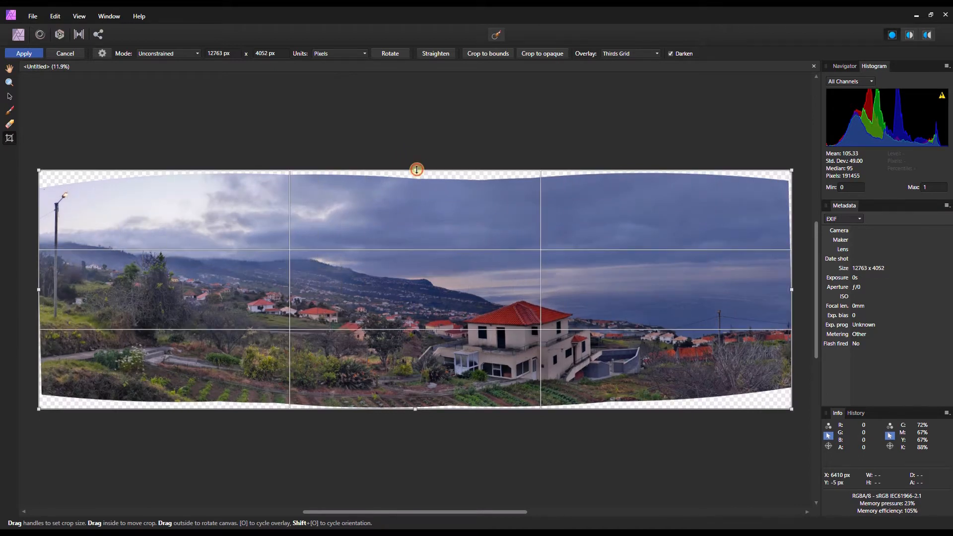
left_click_drag(417, 169, 417, 189)
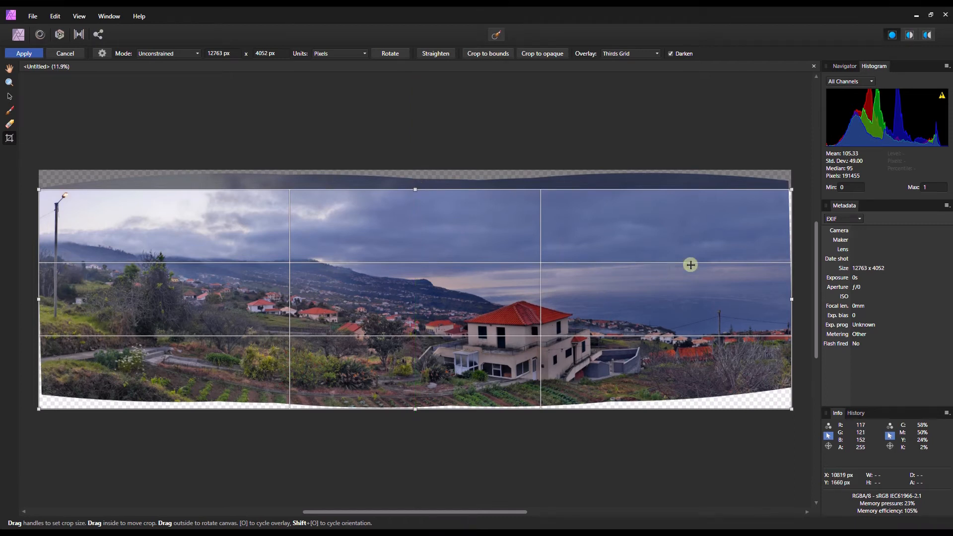
left_click_drag(790, 299, 783, 298)
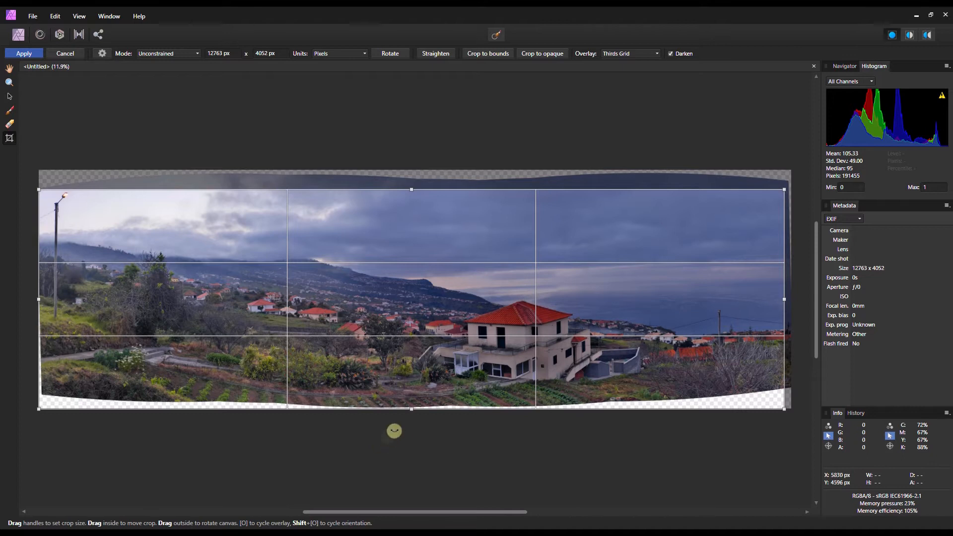
left_click_drag(412, 410, 411, 386)
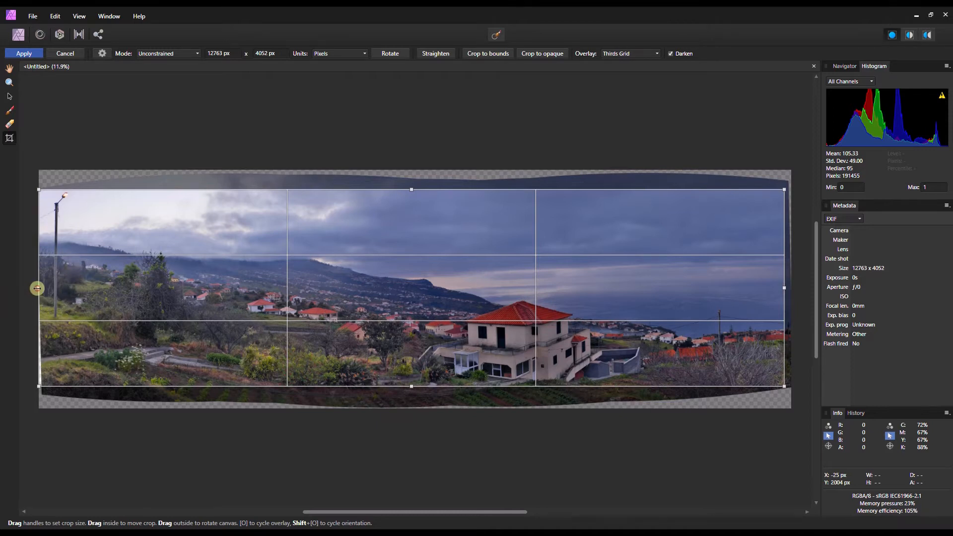
left_click_drag(40, 288, 44, 288)
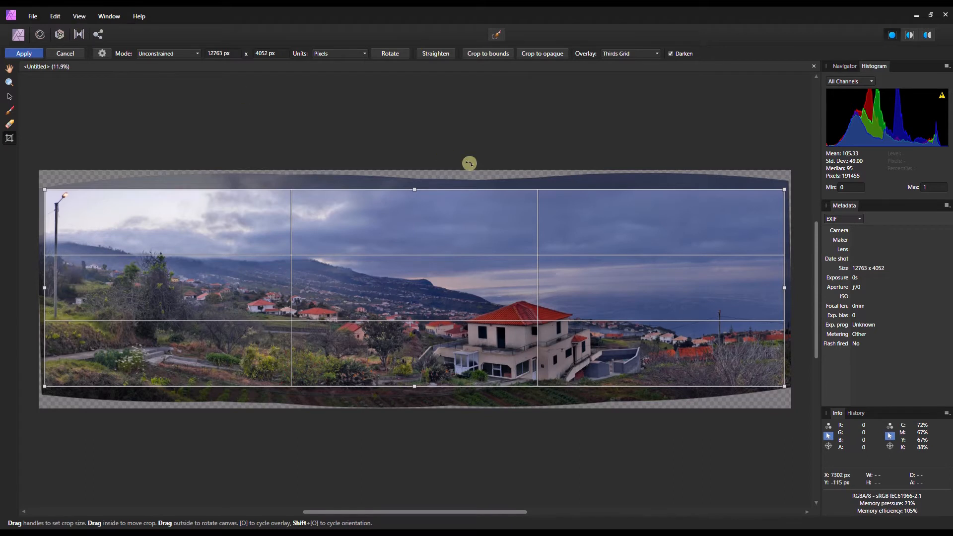
key("Return")
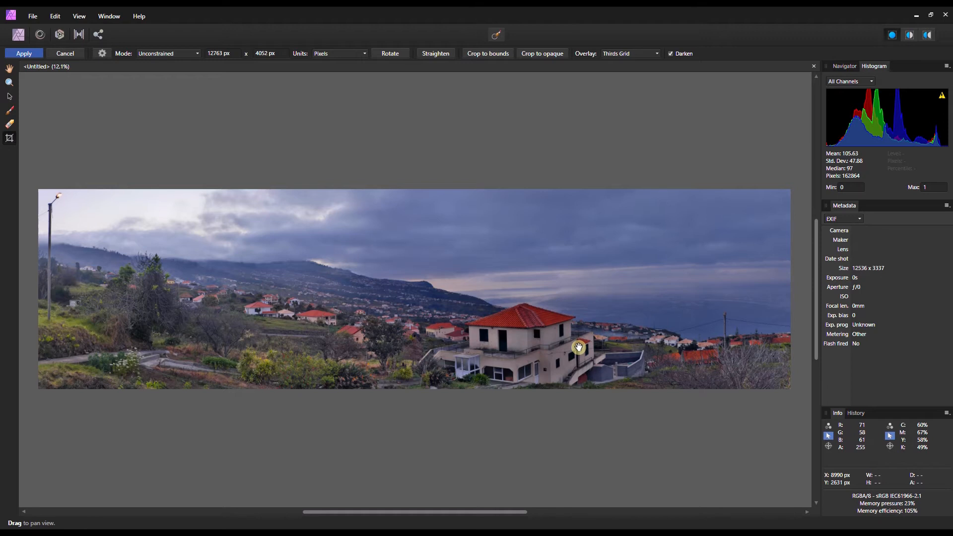
left_click(22, 54)
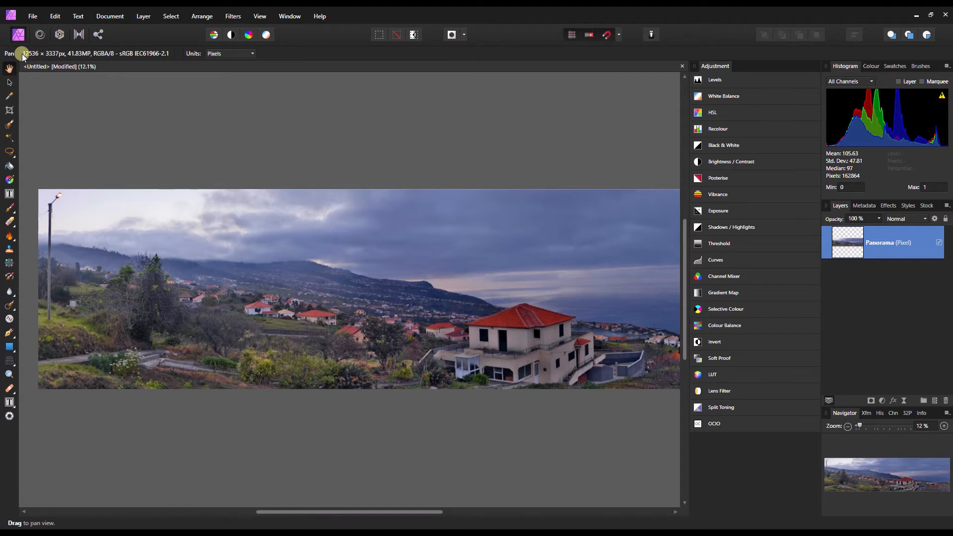
Examine the stitched panorama at 25% zoom across the hillside, house and sea, and return to 10%.
left_click(942, 424)
left_click(943, 425)
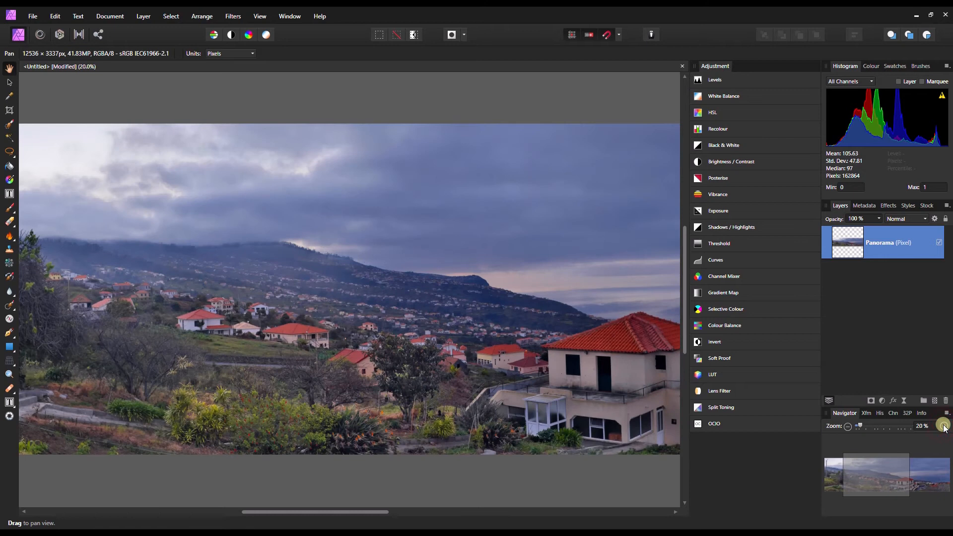
left_click(943, 426)
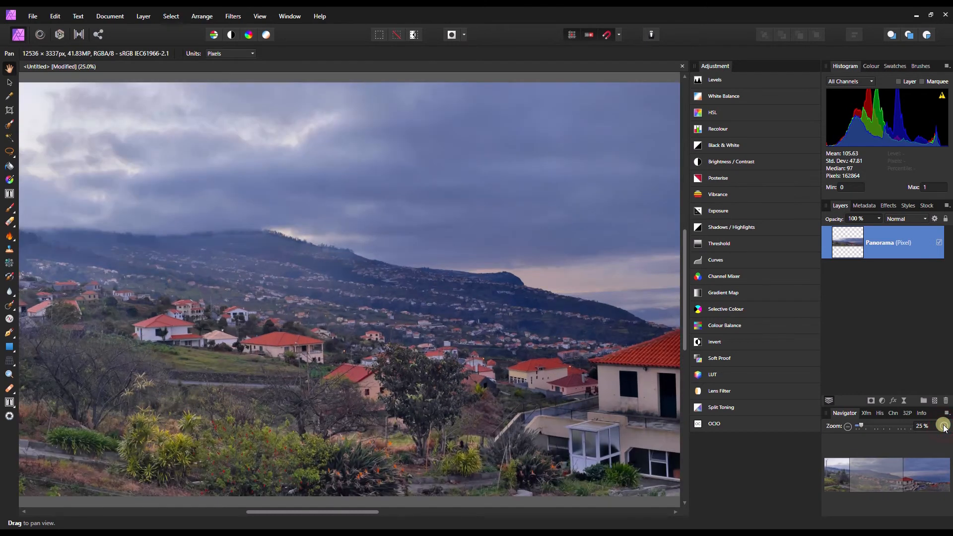
left_click(866, 472)
left_click_drag(866, 472, 915, 475)
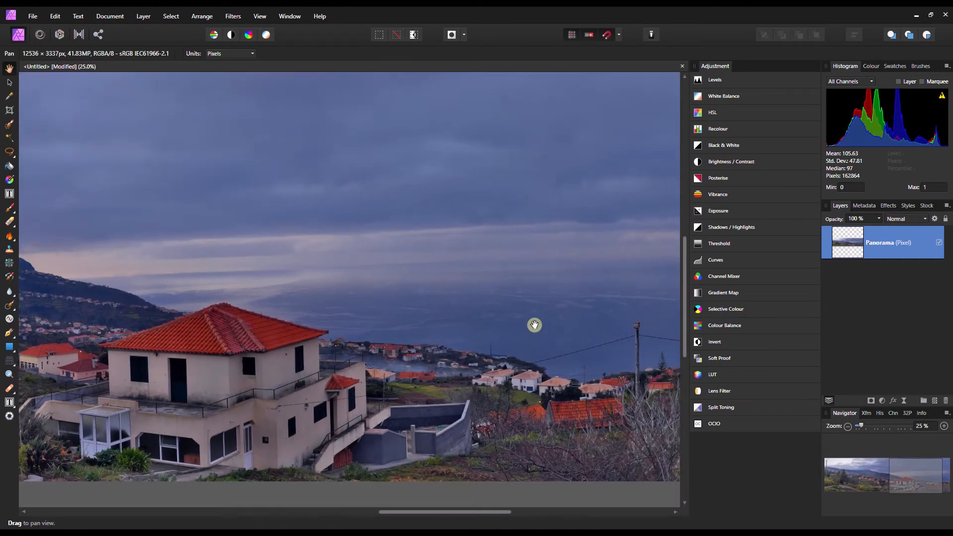
mouse_move(901, 469)
left_mouse_down()
mouse_move(933, 479)
mouse_move(882, 474)
left_mouse_up()
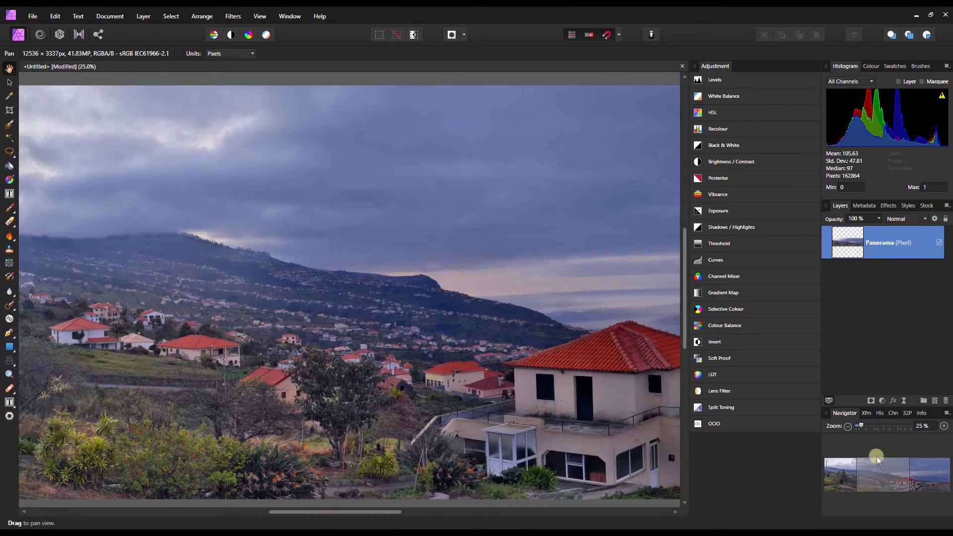
left_click(845, 426)
left_click(845, 425)
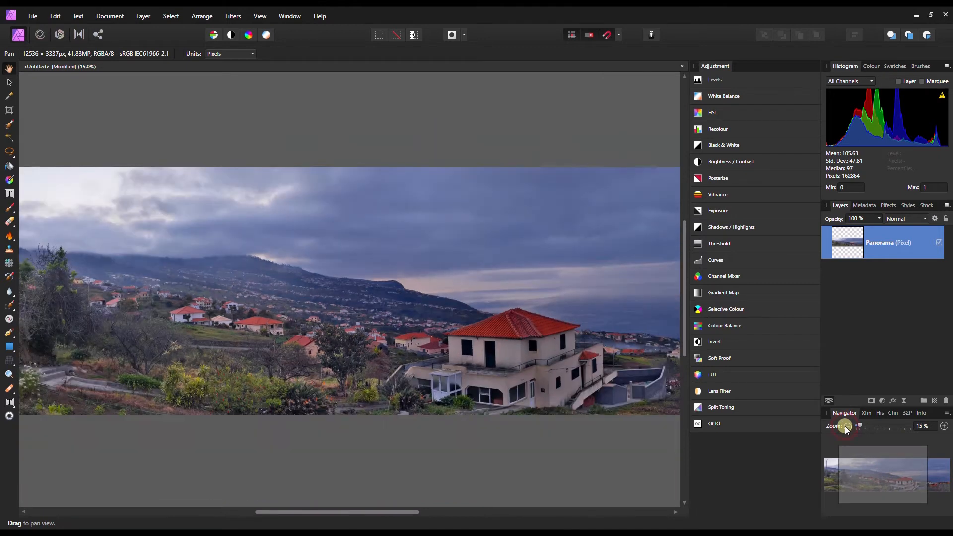
left_click(845, 425)
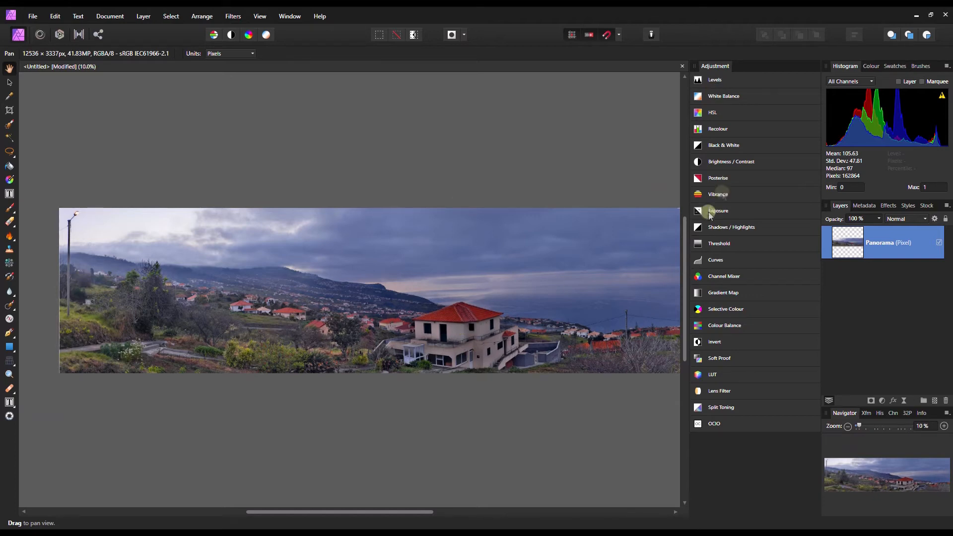
Add a Black & White adjustment with red 119%, yellow 178%, green 186%, cyan 128%, blue 0% and magenta 154%.
left_click(726, 145)
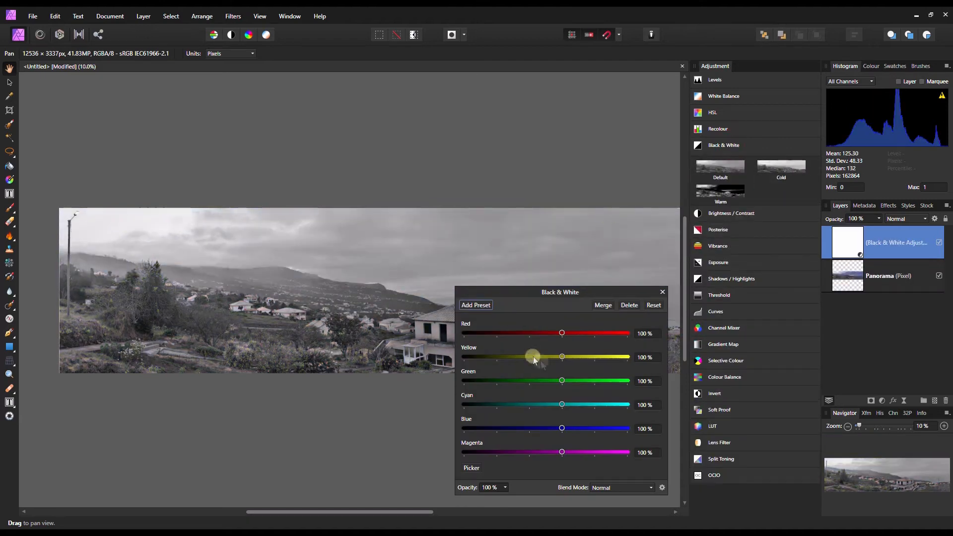
left_click_drag(531, 294, 786, 293)
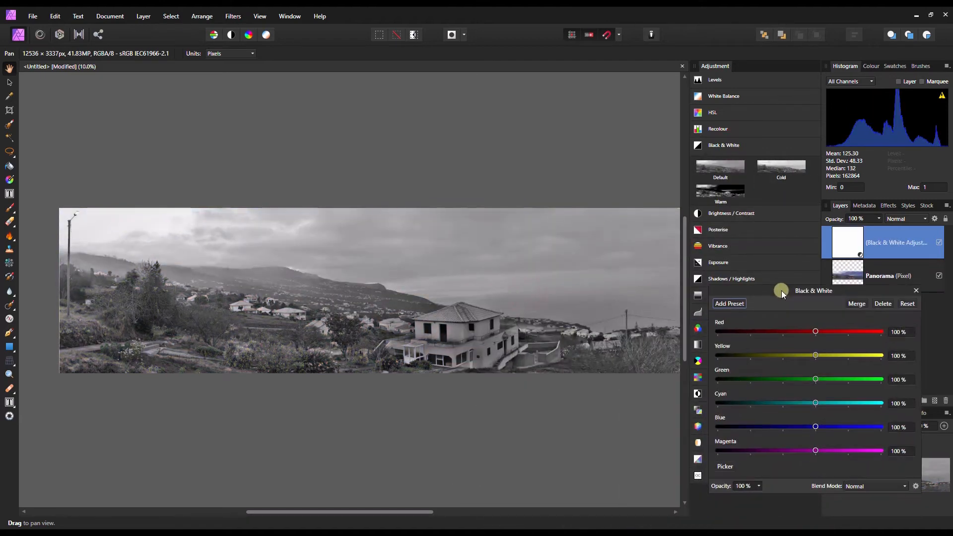
left_click_drag(814, 422, 783, 426)
left_click_drag(814, 378, 847, 384)
left_click_drag(814, 356, 821, 331)
left_click_drag(815, 450, 834, 451)
mouse_move(815, 403)
left_mouse_down()
mouse_move(840, 402)
mouse_move(825, 403)
left_mouse_up()
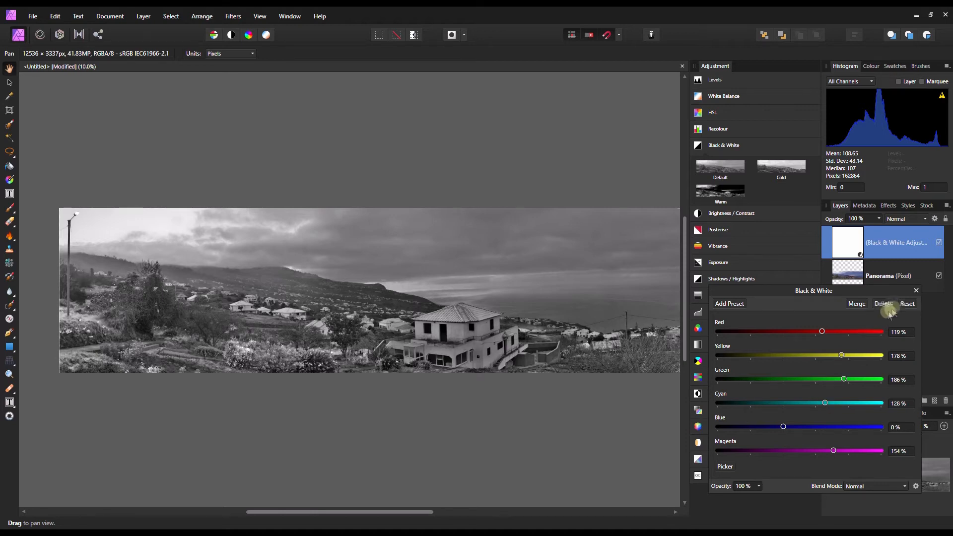
left_click(915, 290)
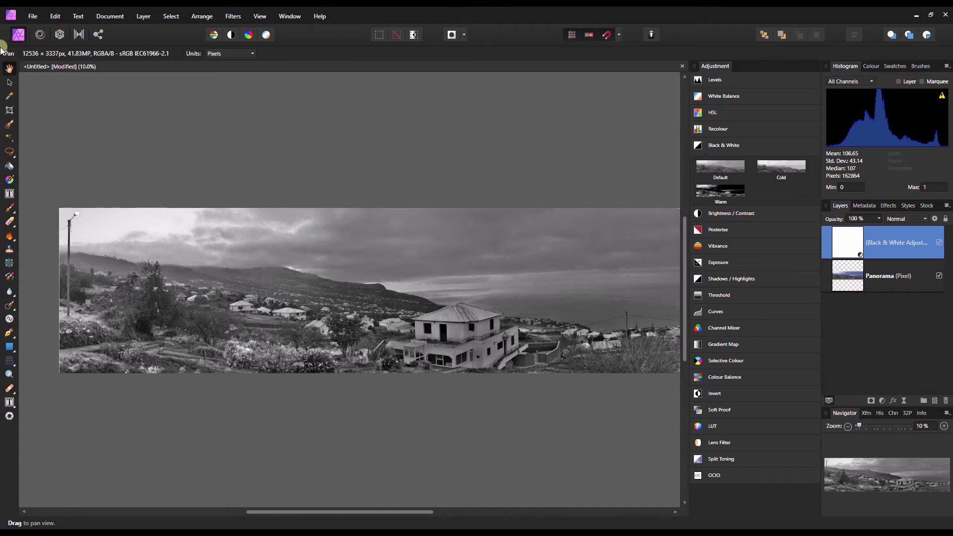
Create a second panorama by stitching TRIP4060.jpg through TRIP4063.jpg and open the result.
left_click(33, 17)
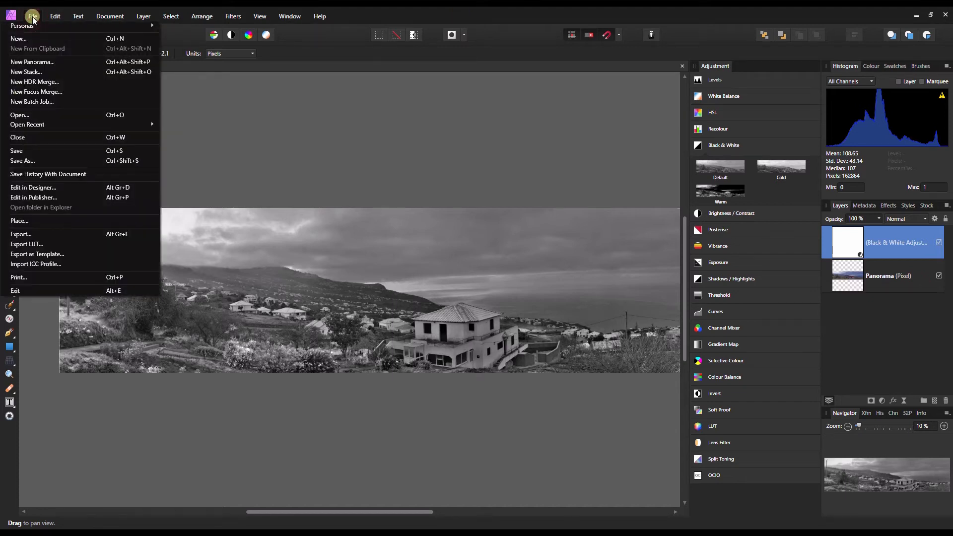
left_click(29, 62)
left_click(318, 364)
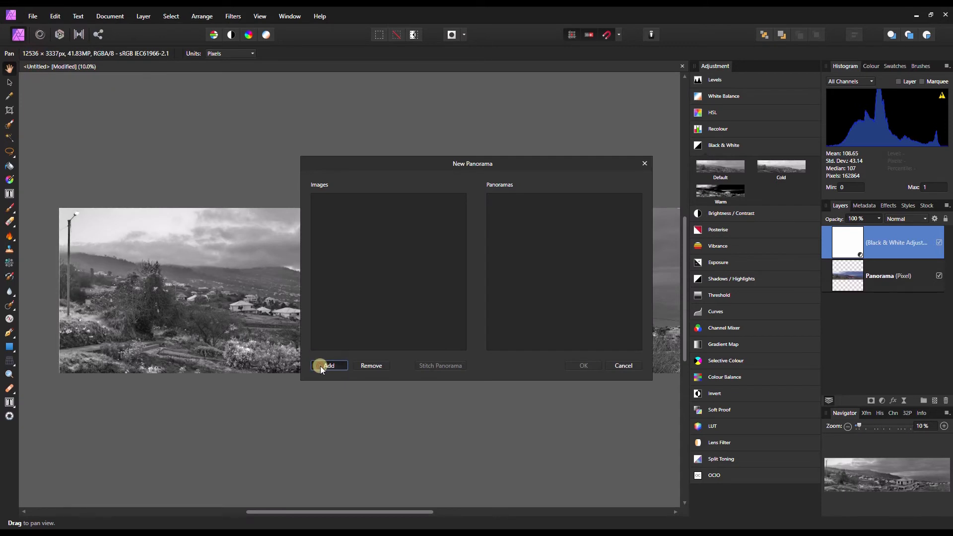
left_click(447, 242)
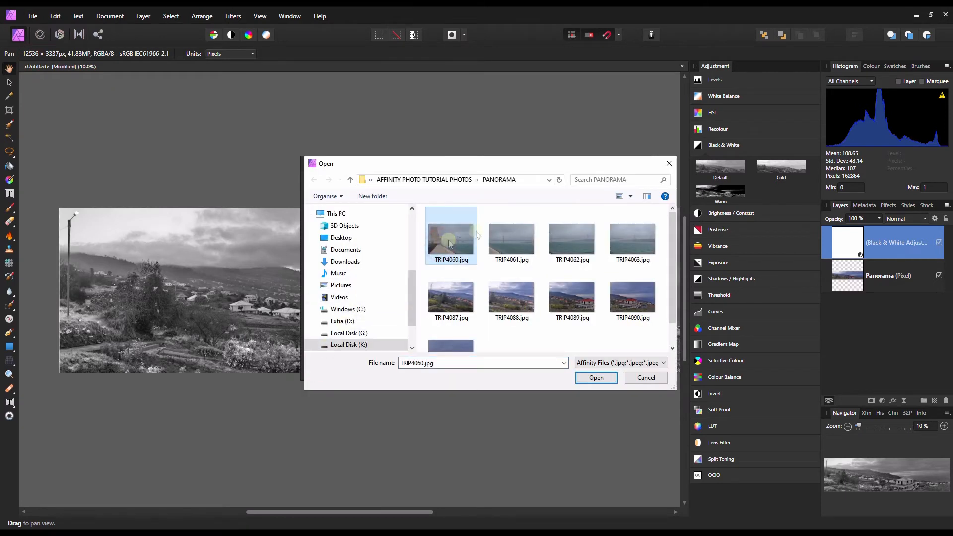
left_click(637, 248, "shift")
left_click(584, 379)
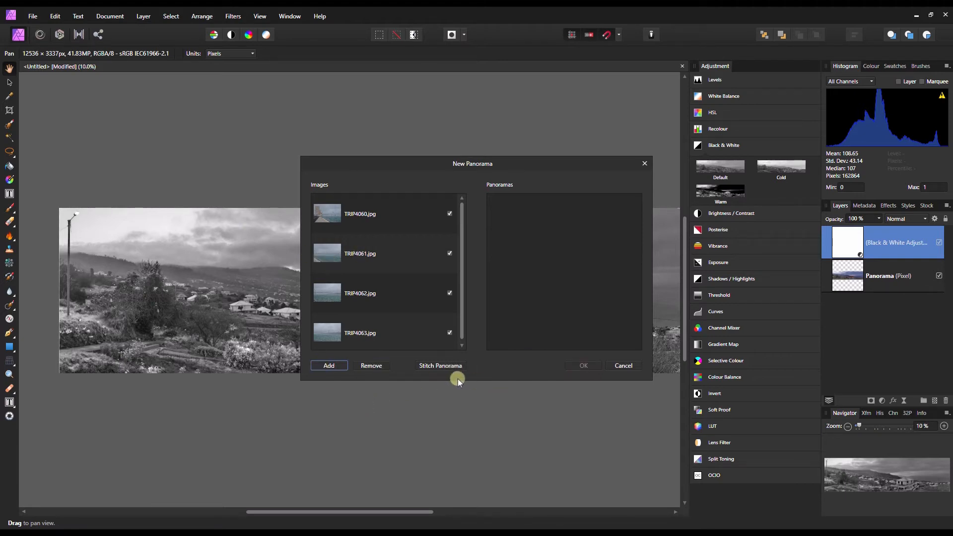
left_click(440, 366)
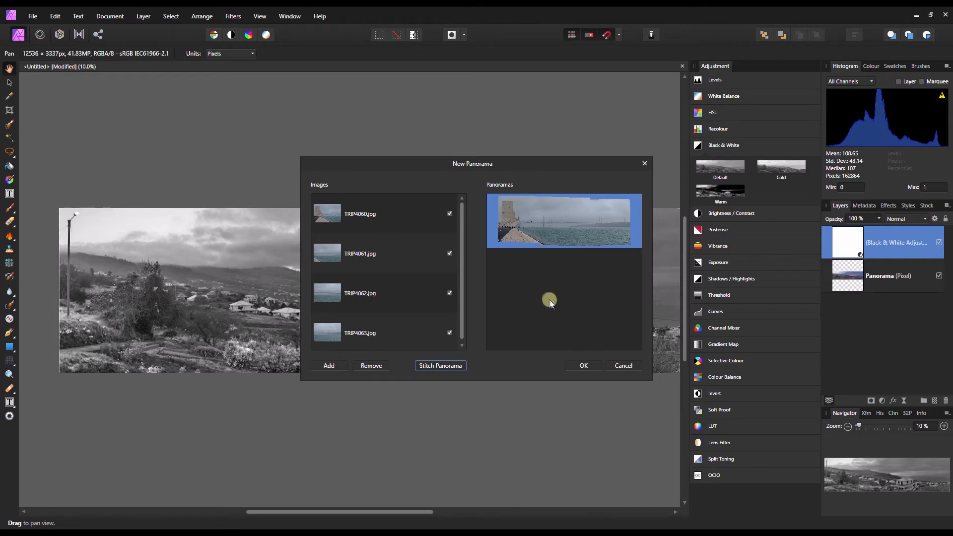
left_click(583, 365)
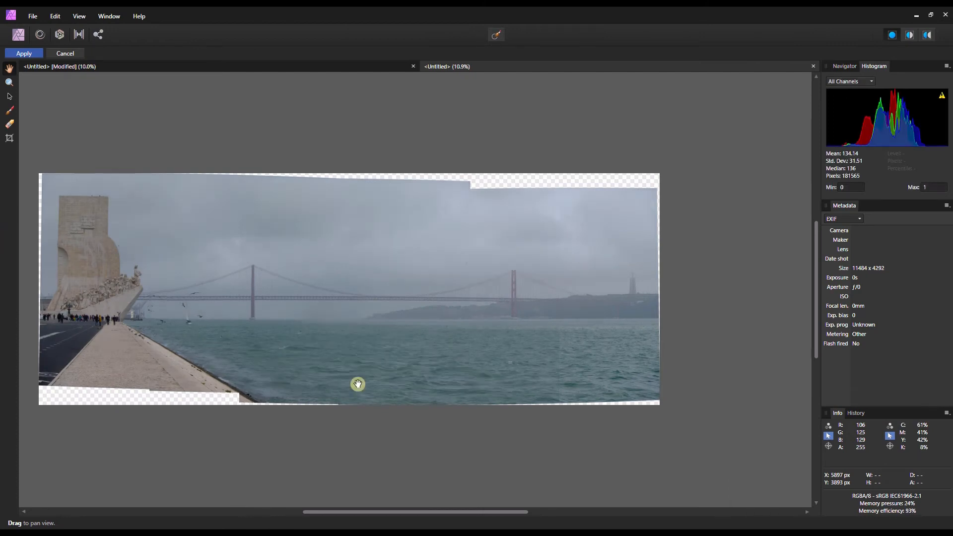
Crop away the bridge panorama's transparent edges on all sides to about 11209 × 3475 px.
left_click(9, 138)
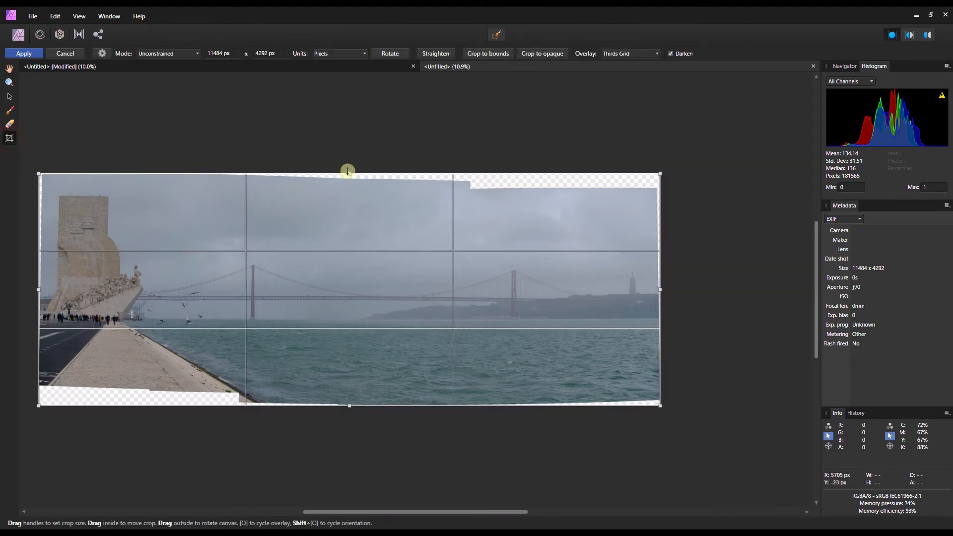
left_click_drag(349, 173, 351, 193)
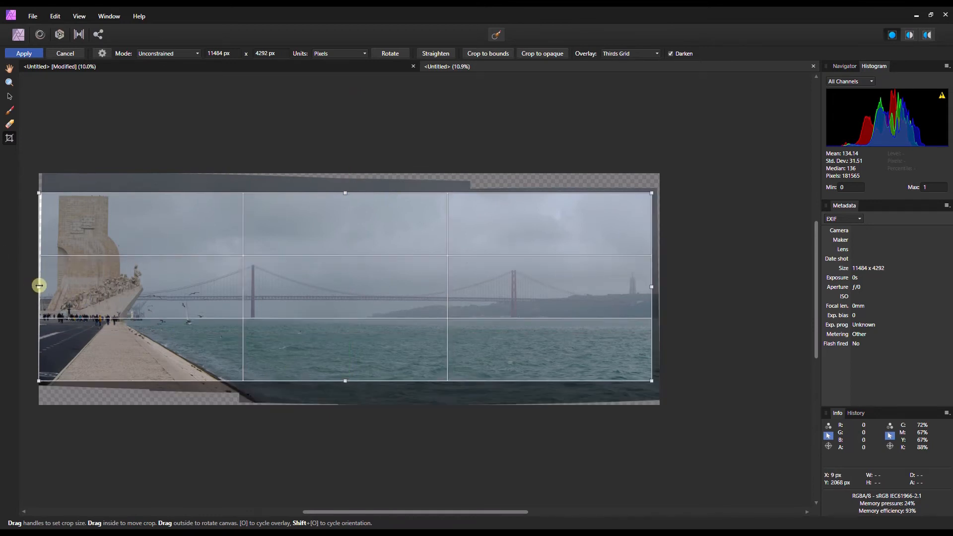
left_click_drag(39, 285, 45, 284)
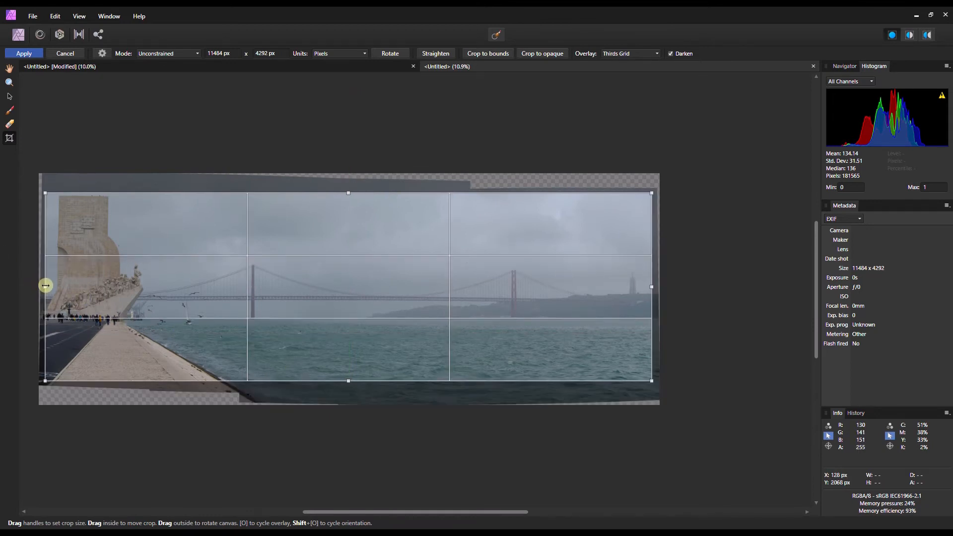
key("Return")
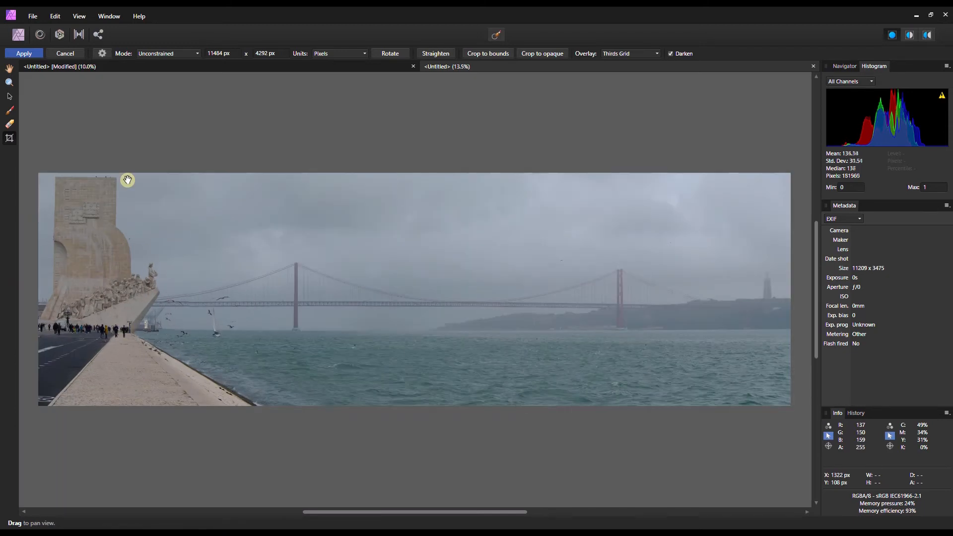
Examine the cropped bridge panorama at 25% zoom from end to end, and the bridge join beside the monument at 75%.
left_click(839, 66)
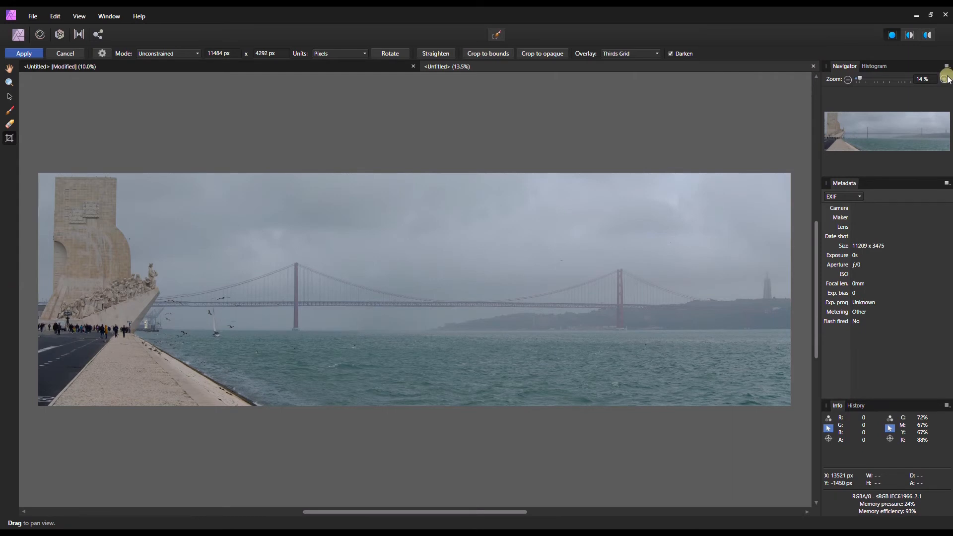
left_click(945, 79)
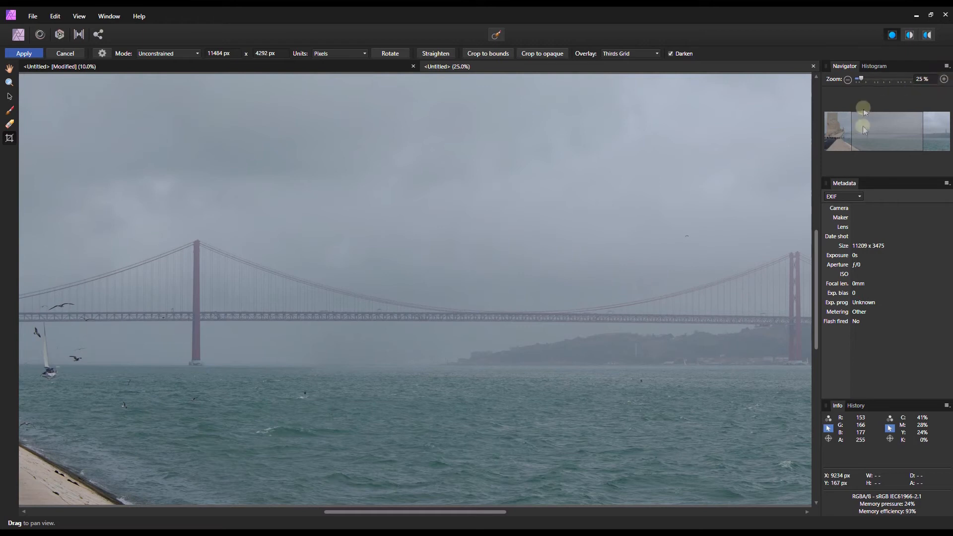
left_click_drag(864, 138, 936, 139)
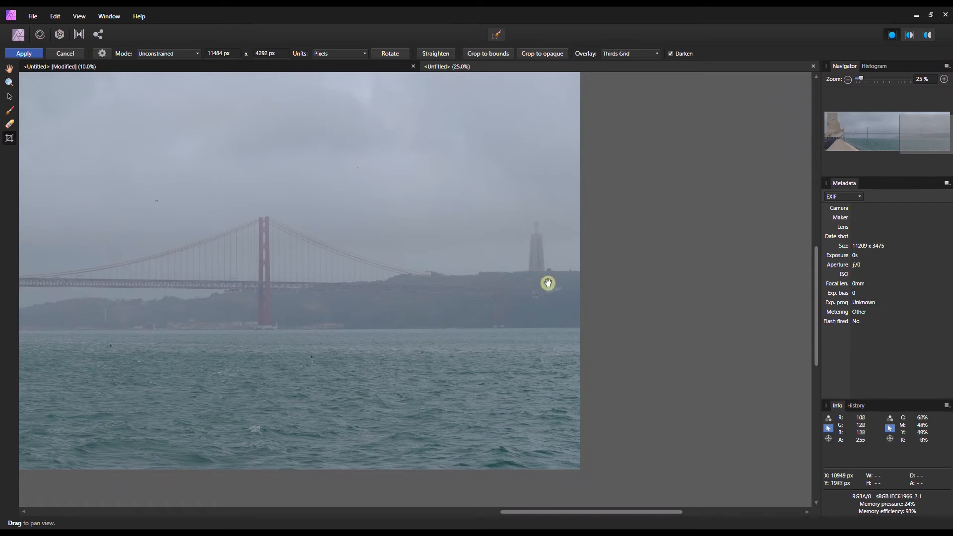
left_click_drag(937, 131, 895, 131)
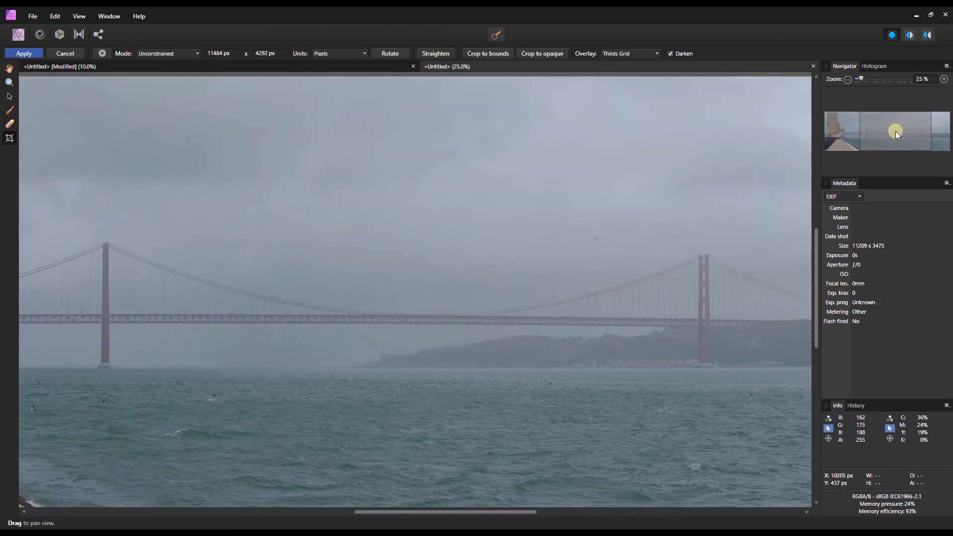
left_click_drag(895, 131, 858, 130)
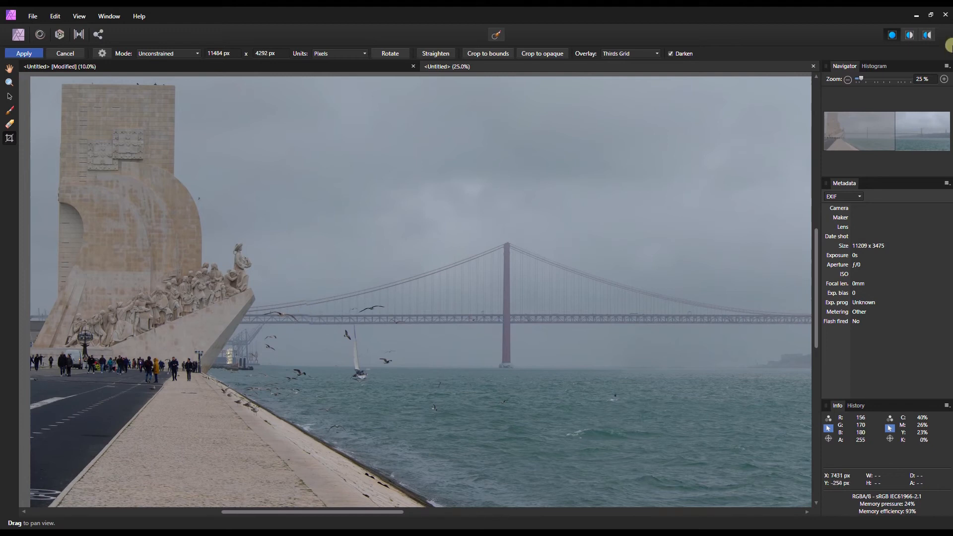
left_click(944, 78)
left_click(944, 79)
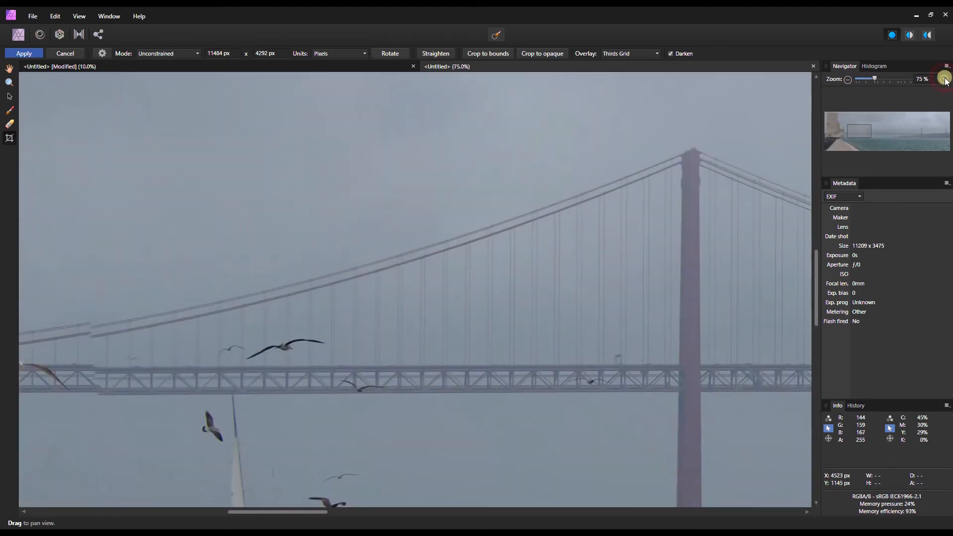
left_click_drag(859, 132, 847, 130)
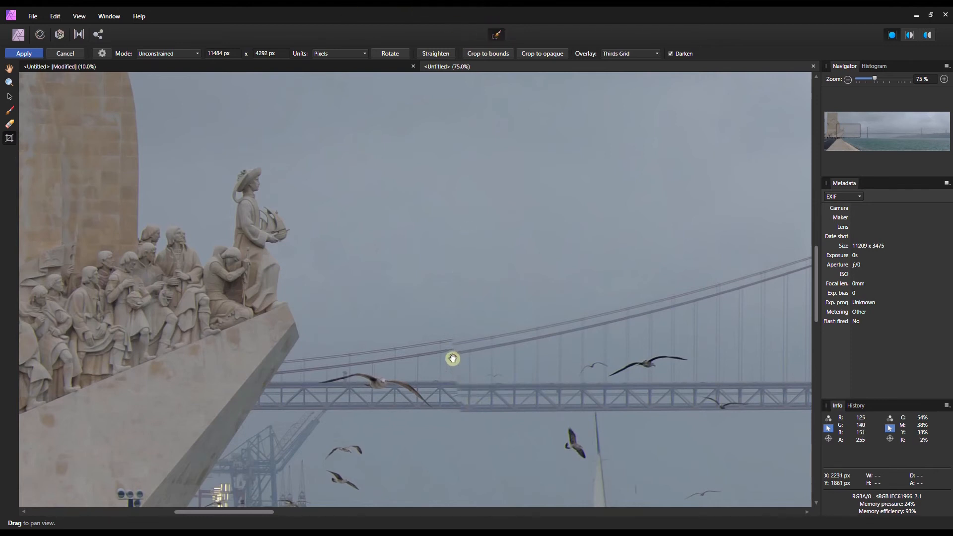
Paint the overlapping source image over the bridge join beside the monument and up into the sky, and apply the panorama.
left_click(8, 110)
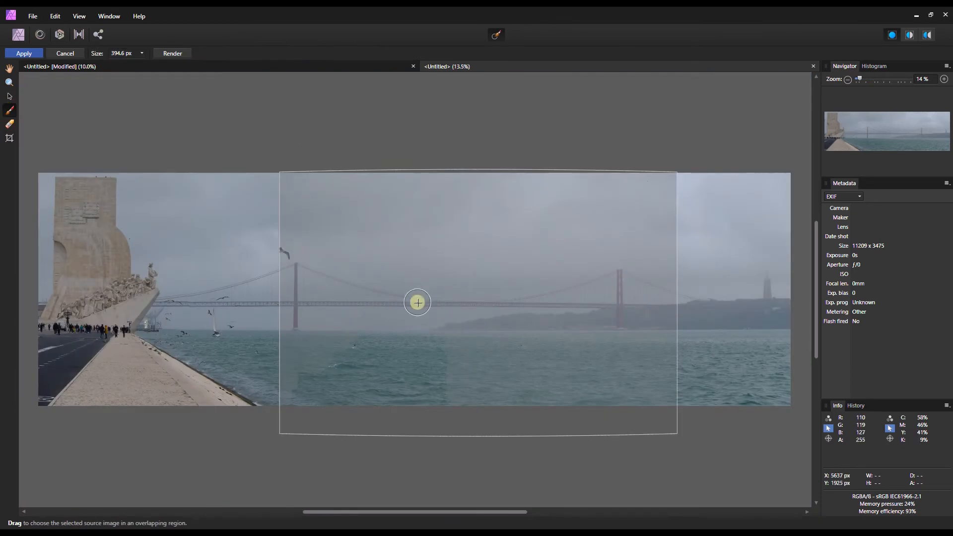
left_click(211, 298)
mouse_move(187, 321)
left_mouse_down()
mouse_move(195, 221)
mouse_move(188, 342)
mouse_move(196, 215)
mouse_move(184, 178)
mouse_move(471, 218)
mouse_move(455, 313)
mouse_move(470, 303)
mouse_move(435, 121)
mouse_move(482, 233)
mouse_move(480, 290)
mouse_move(507, 367)
mouse_move(522, 197)
mouse_move(546, 251)
mouse_move(486, 339)
mouse_move(365, 336)
mouse_move(446, 331)
mouse_move(295, 402)
mouse_move(298, 380)
mouse_move(331, 415)
mouse_move(385, 362)
mouse_move(391, 393)
mouse_move(367, 330)
mouse_move(361, 405)
mouse_move(429, 380)
mouse_move(552, 235)
mouse_move(551, 189)
mouse_move(564, 217)
mouse_move(540, 356)
mouse_move(545, 399)
mouse_move(460, 405)
mouse_move(177, 387)
mouse_move(176, 190)
left_mouse_up()
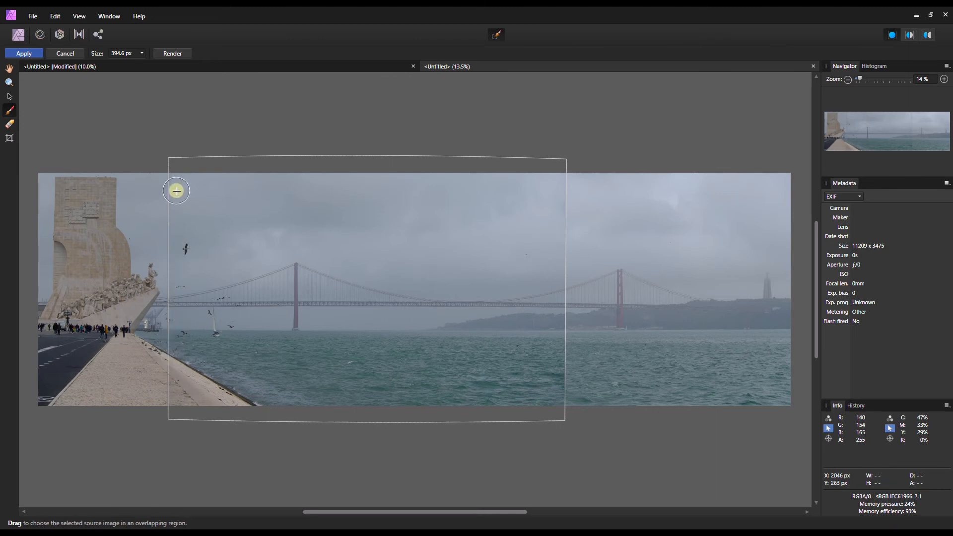
left_click(25, 53)
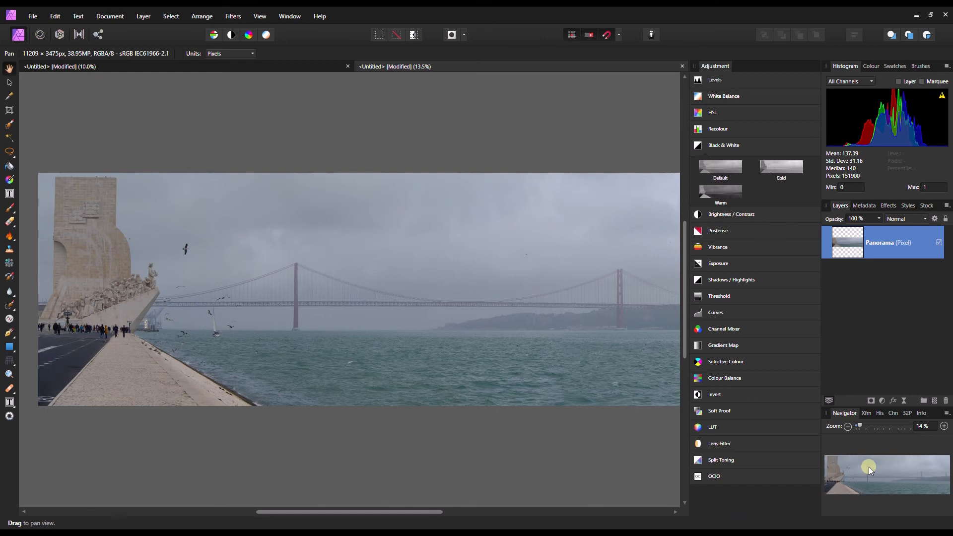
left_click(847, 426)
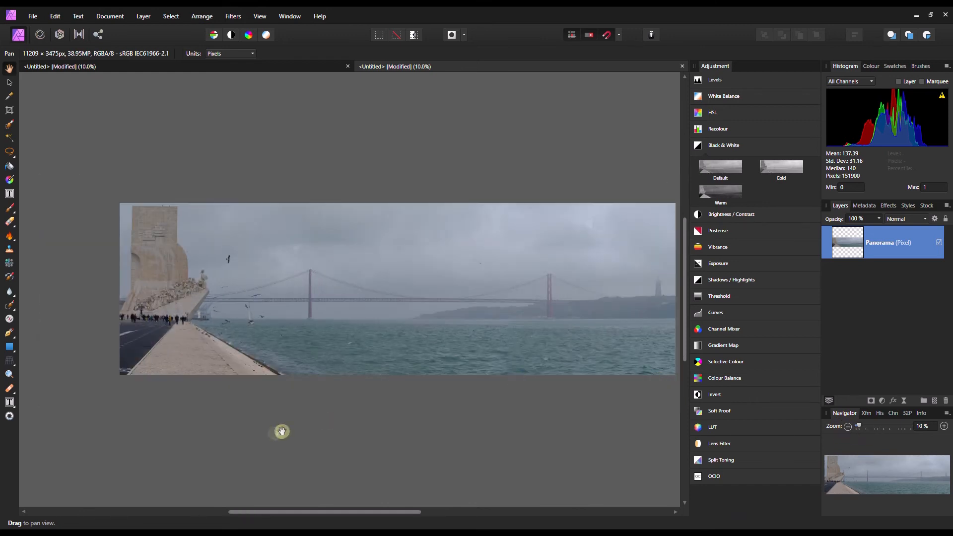
left_click_drag(857, 471, 897, 471)
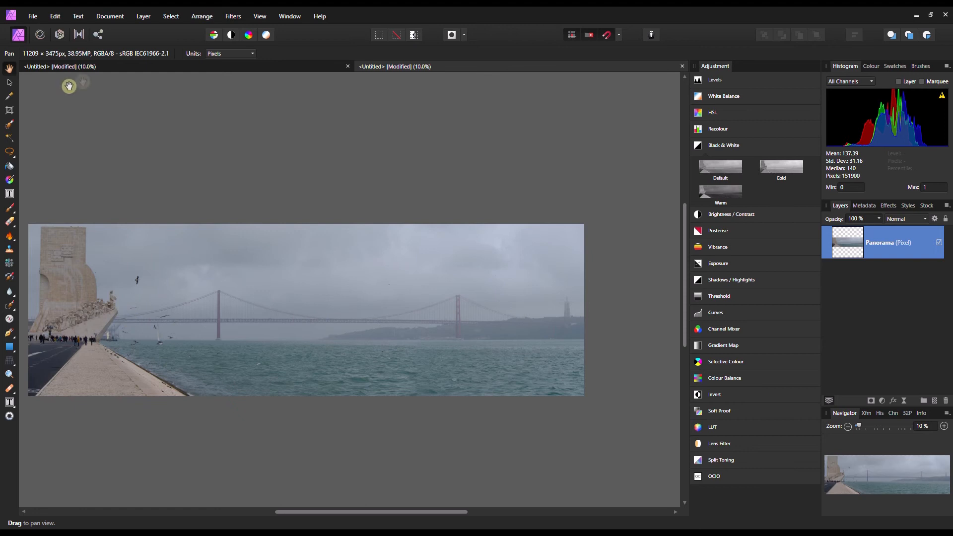
Switch to the hillside panorama and hide its Black & White adjustment layer.
left_click(130, 70)
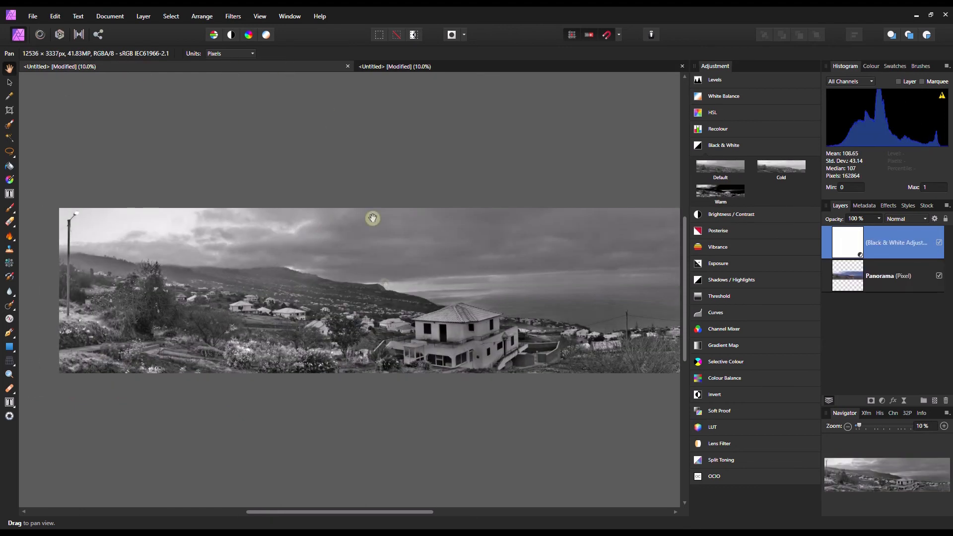
left_click(939, 242)
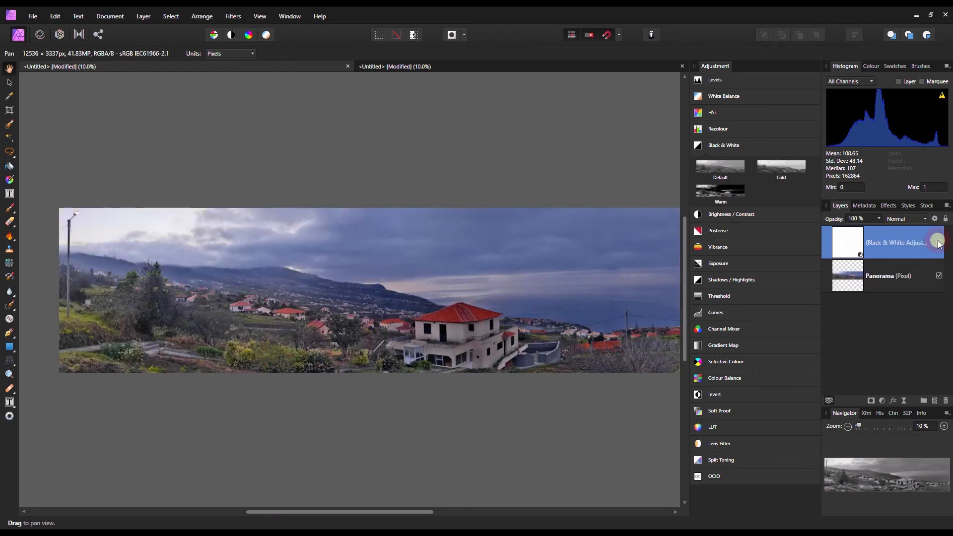
Examine the hillside panorama in colour at 20% zoom from the lamp post to the sea, and return to 10%.
left_click(944, 426)
left_click(944, 426)
left_click(891, 478)
left_click_drag(891, 479, 852, 473)
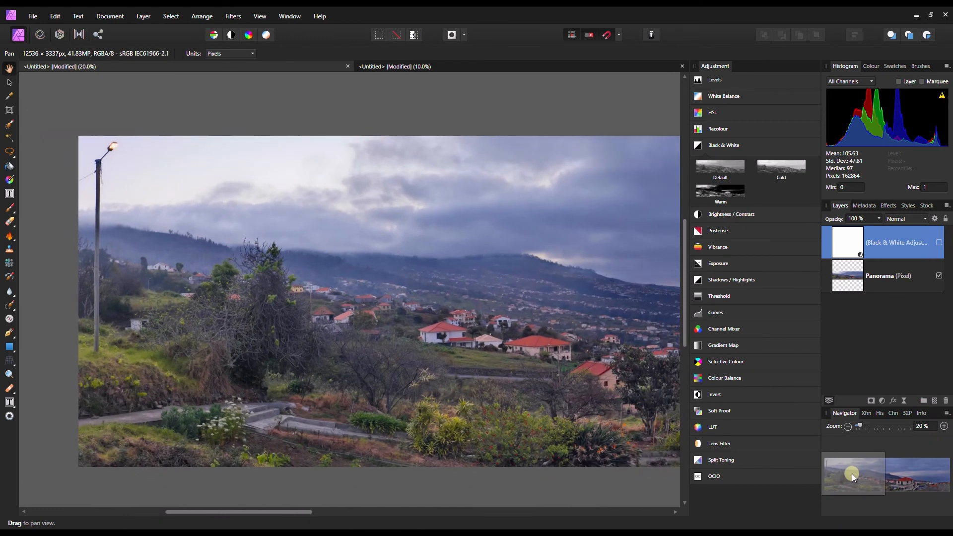
left_click_drag(853, 474, 929, 471)
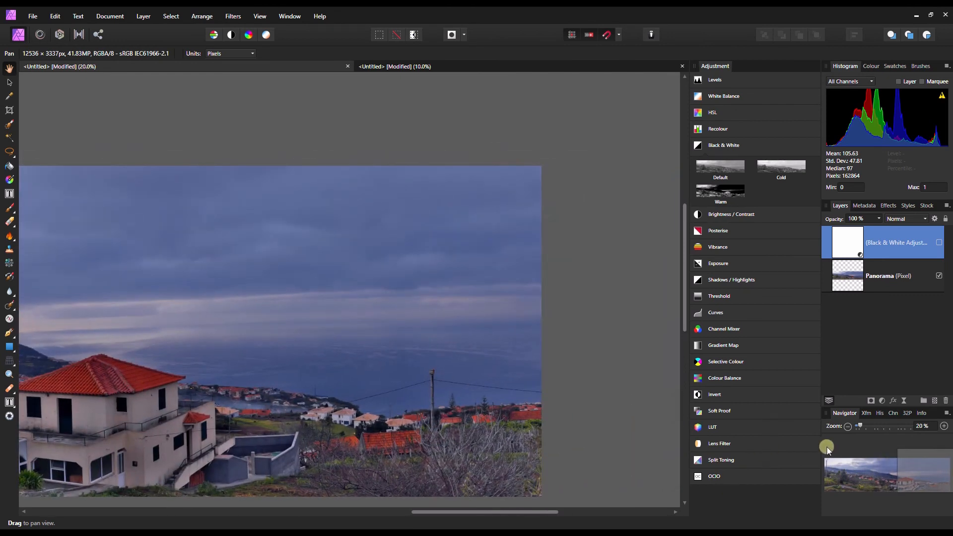
left_click(848, 425)
left_click(847, 426)
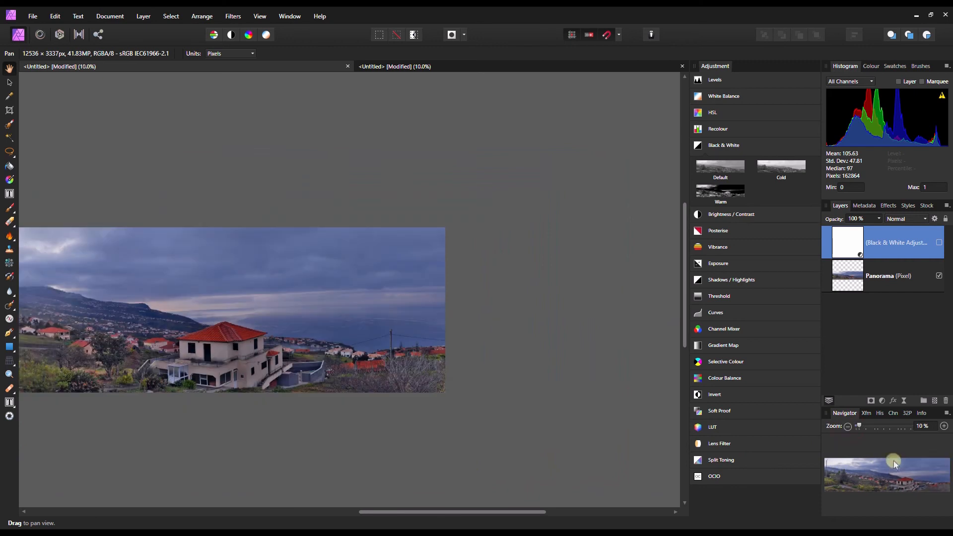
mouse_move(899, 469)
left_mouse_down()
mouse_move(880, 469)
mouse_move(889, 472)
left_mouse_up()
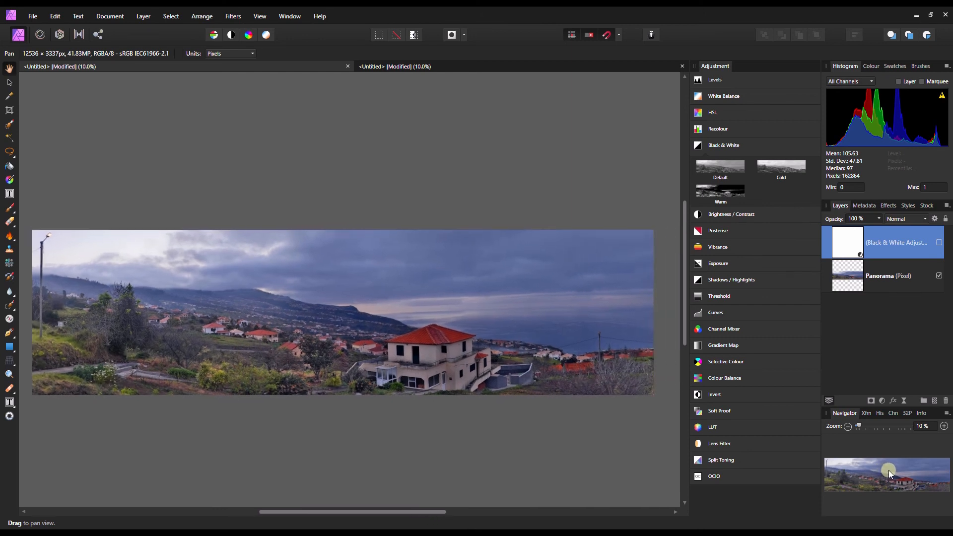